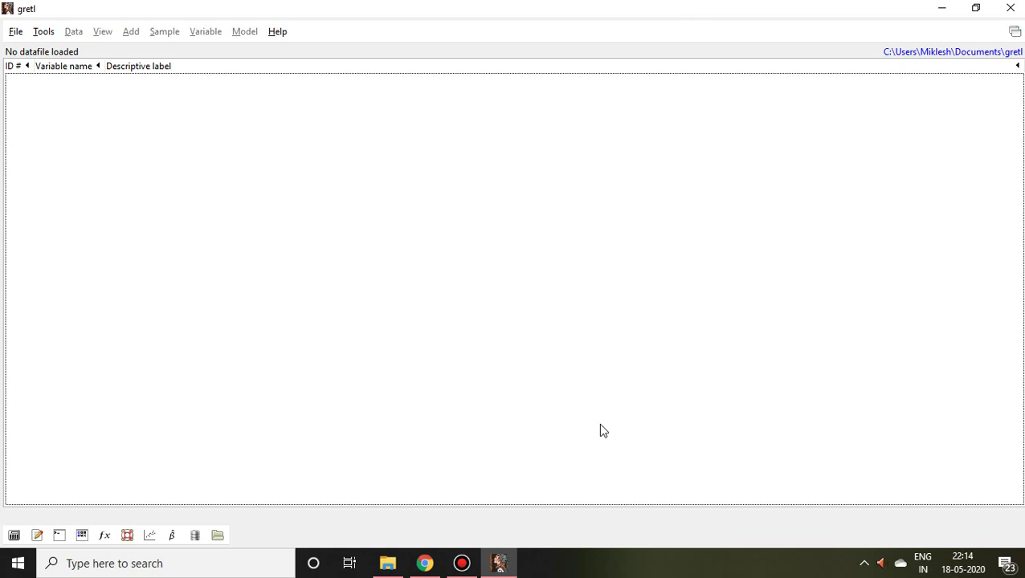
Step: Show the File menu's Open data options for user and sample files
left_click(16, 36)
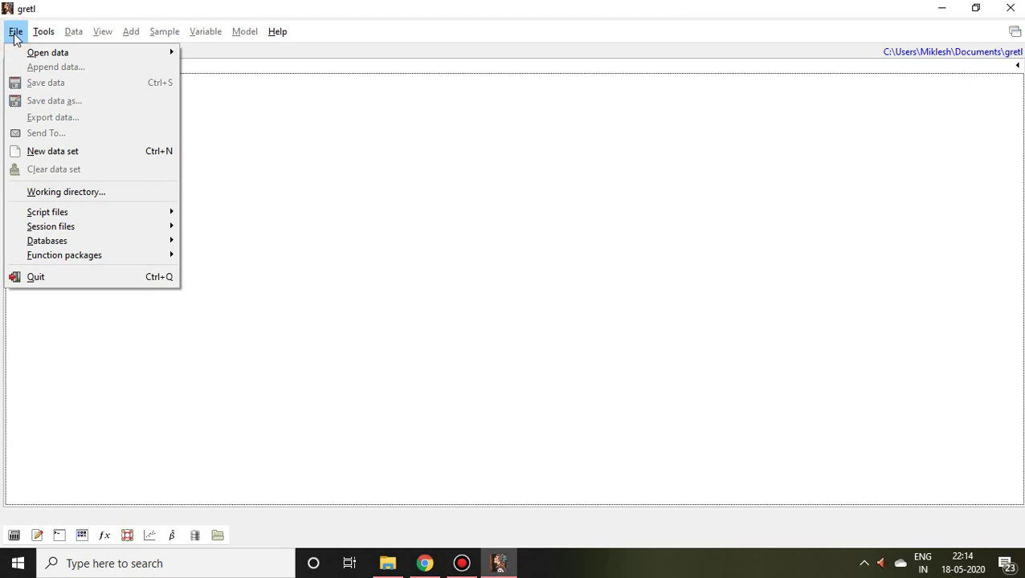
mouse_move(49, 52)
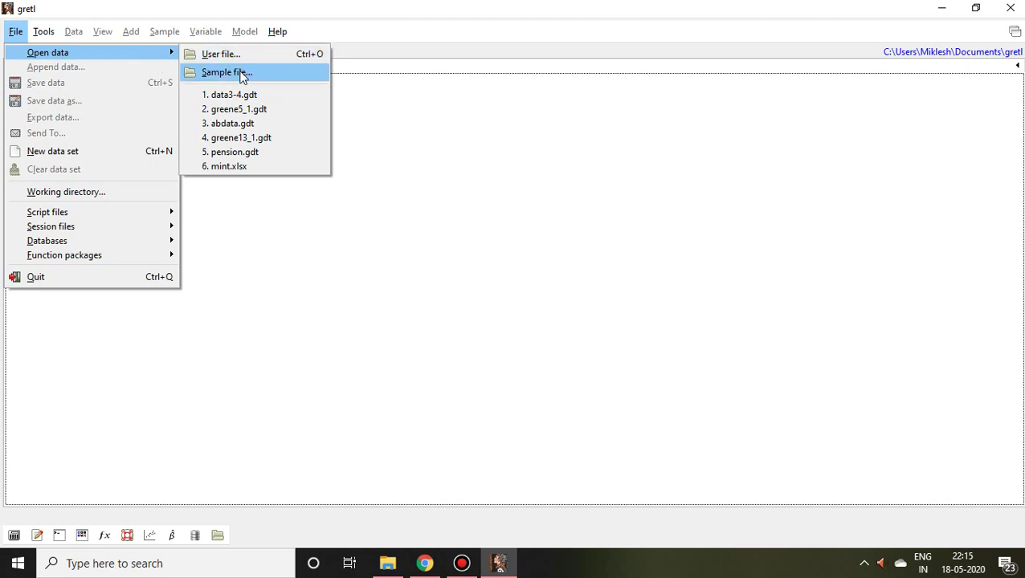
Step: Open the sample file browser and view the Gretl, Greene and Ramanathan collections, returning to Gretl
left_click(242, 74)
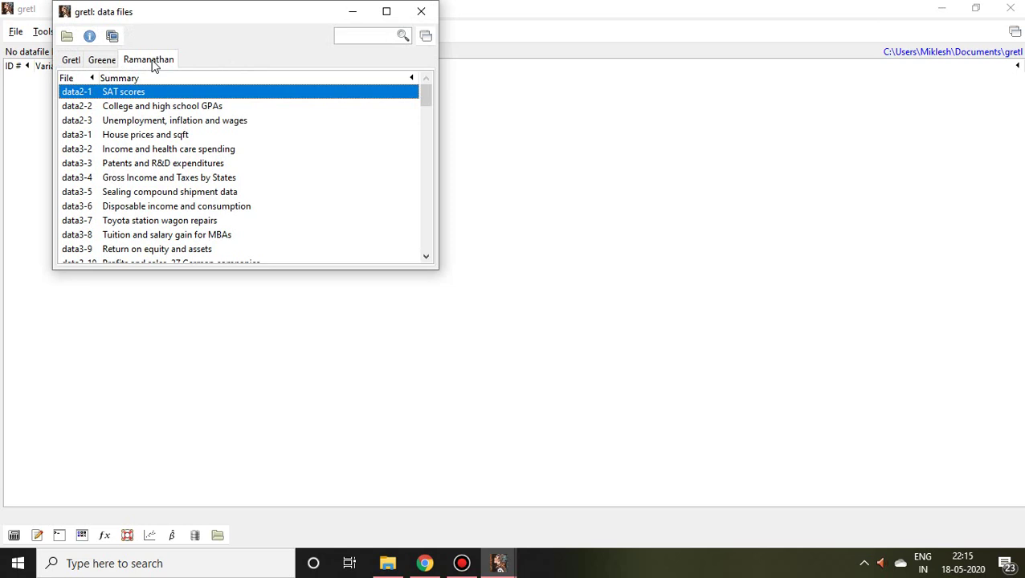
left_click(72, 62)
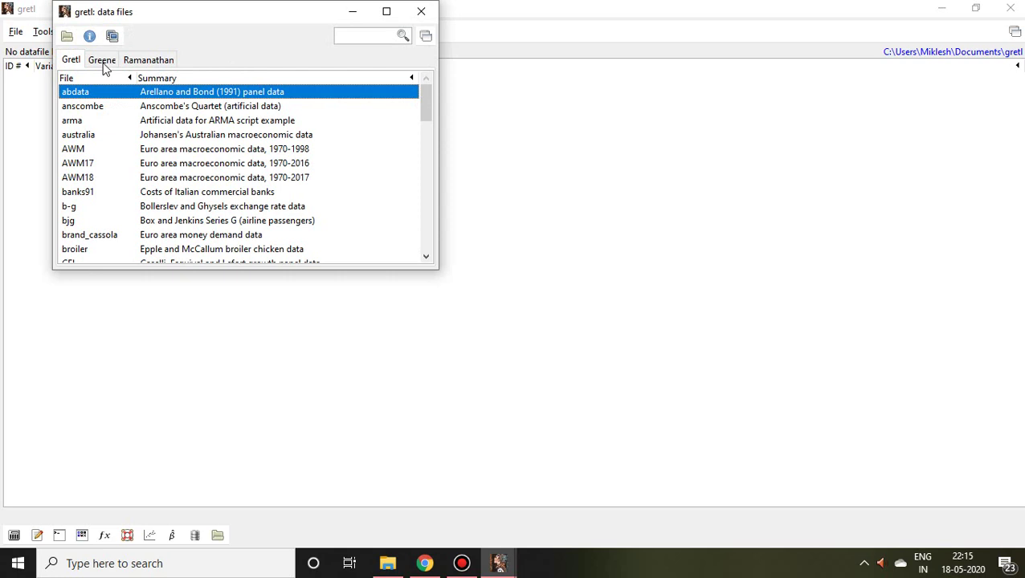
left_click(103, 68)
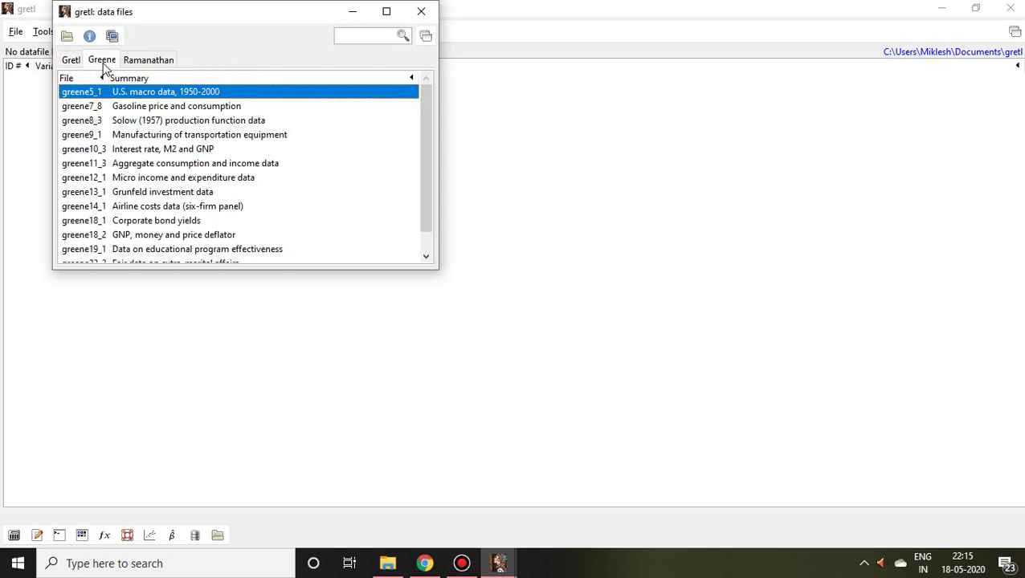
left_click(148, 62)
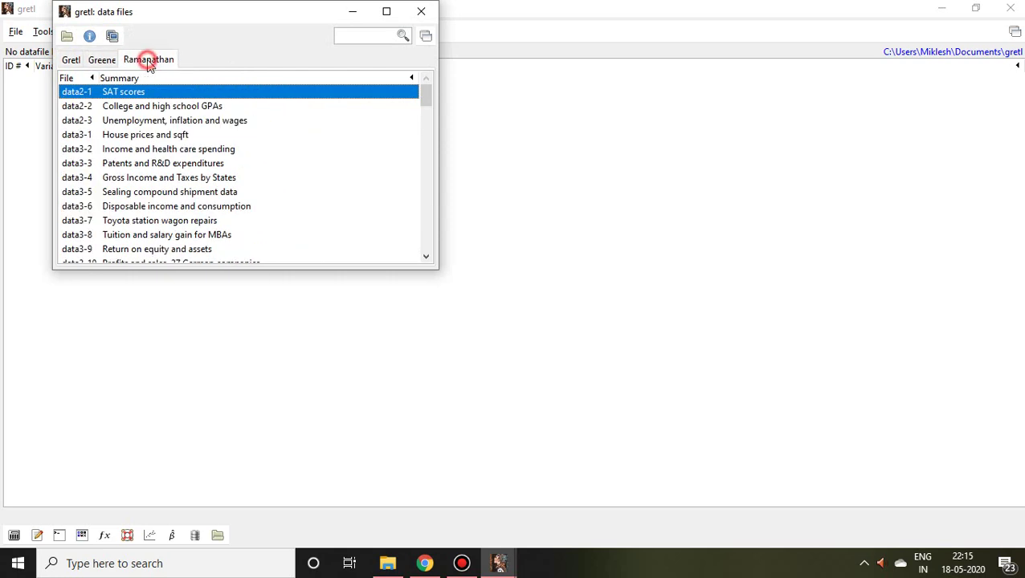
left_click(71, 62)
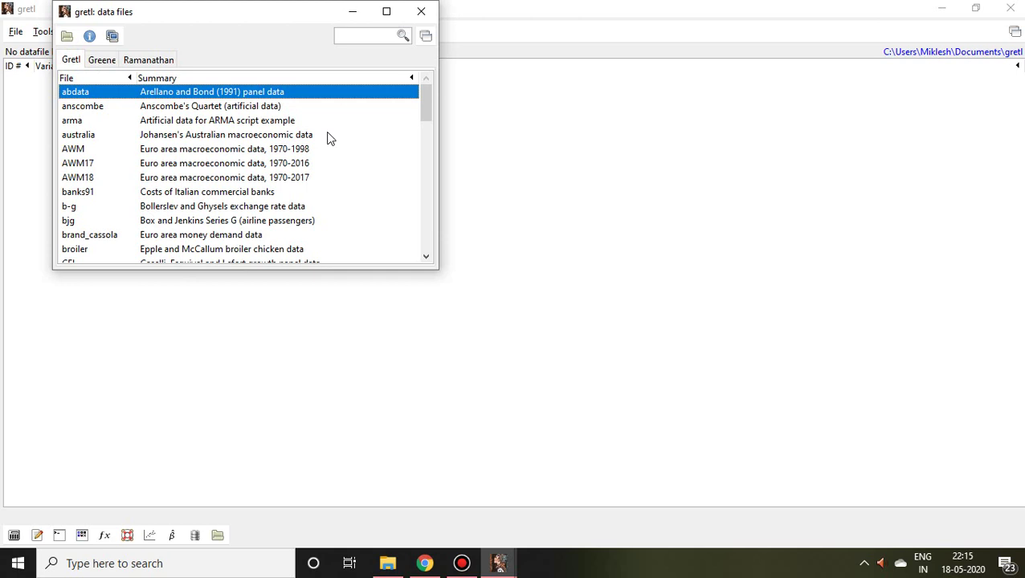
Step: Browse down the Gretl dataset list, then return to the first entry, abdata
key("Down")
key("Down")
key("Down")
key("Down")
key("Down")
key("Down")
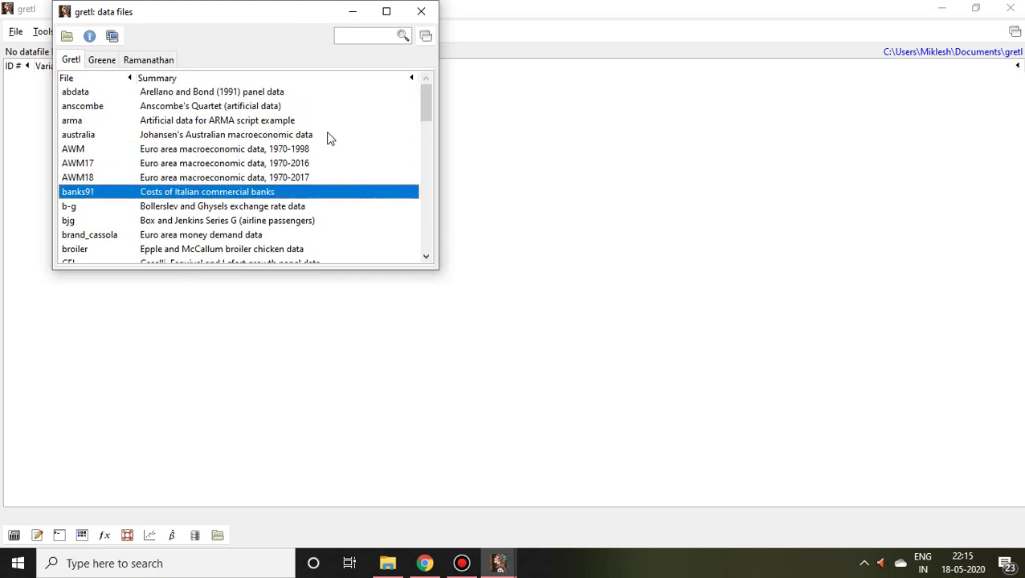
key("Down")
key("Down")
key("Down")
key("Down")
key("Down")
key("Down")
key("Down")
key("Down")
key("Down")
key("Down")
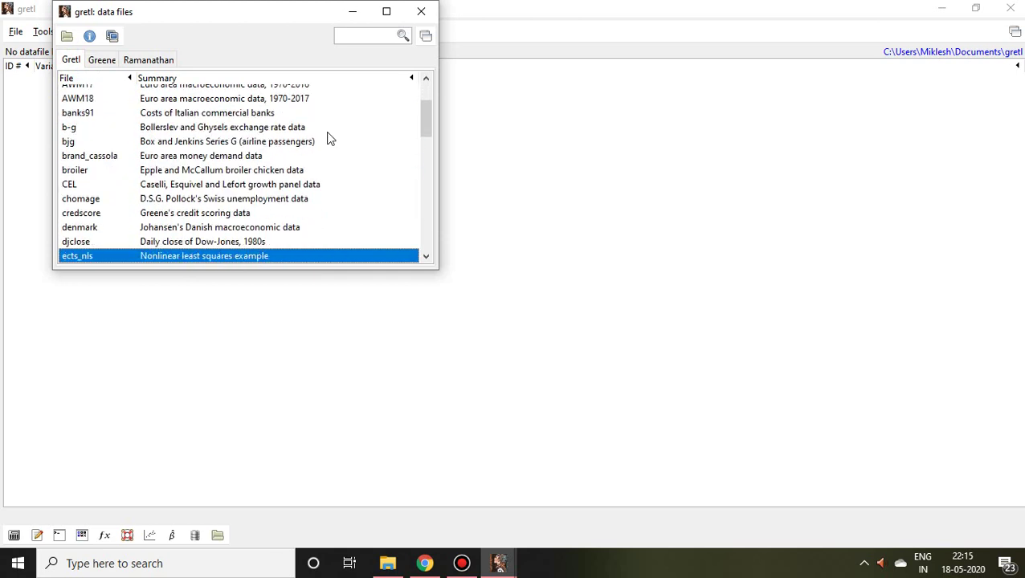
key("Down")
key("Down")
key("Down")
key("Down")
key("Down")
key("Down")
key("Down")
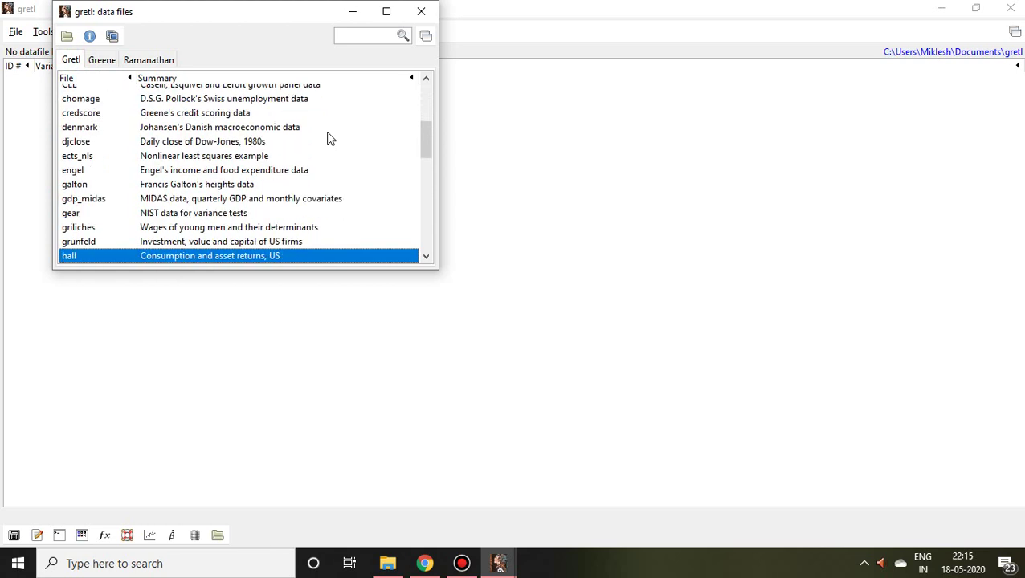
key("Down")
key("Down")
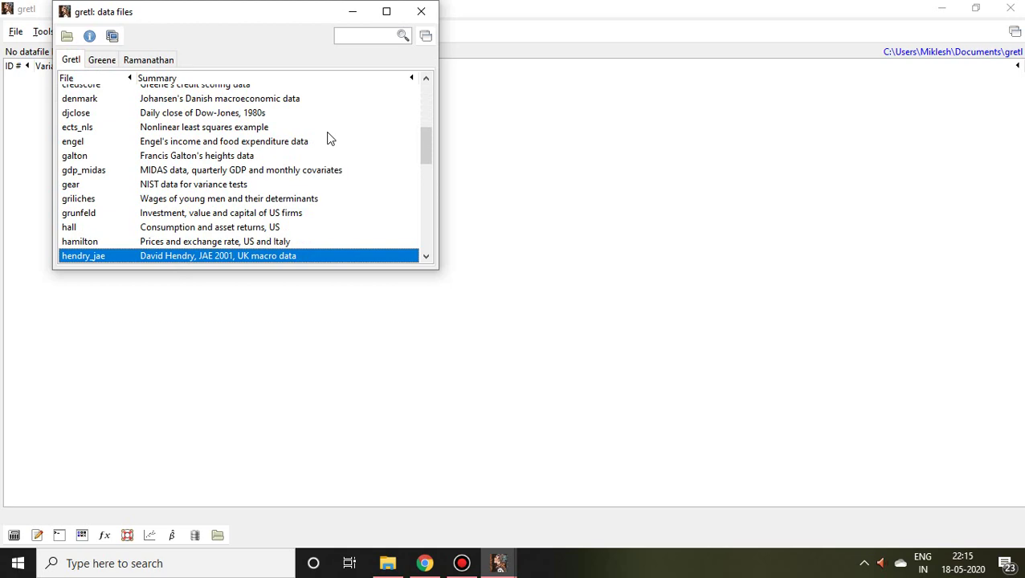
key("Down")
key("Down")
key("Down")
key("Down")
key("Down")
key("Down")
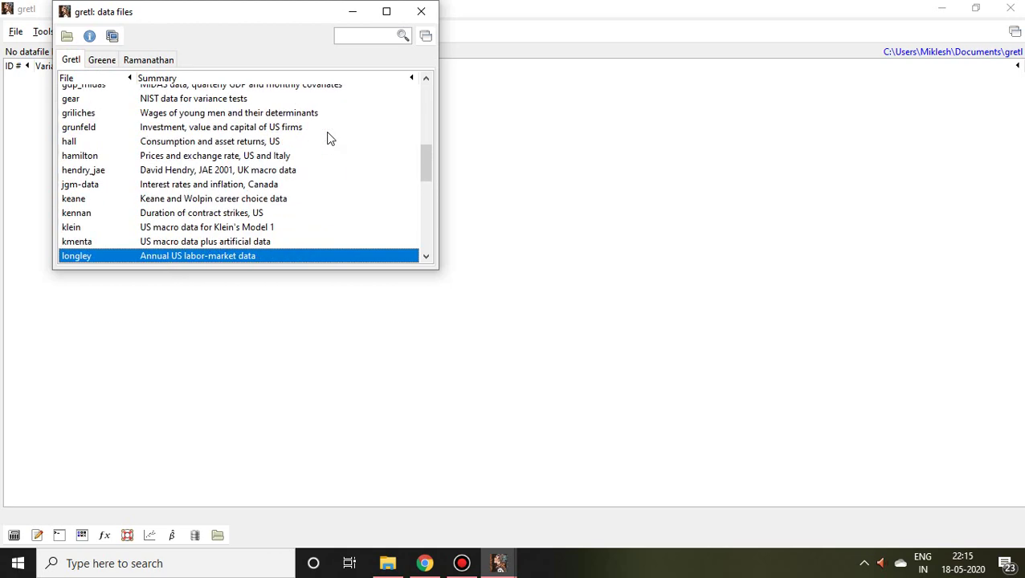
key("Down")
key("Down")
key("Down")
key("Down")
key("Down")
key("Down")
key("End")
key("Up")
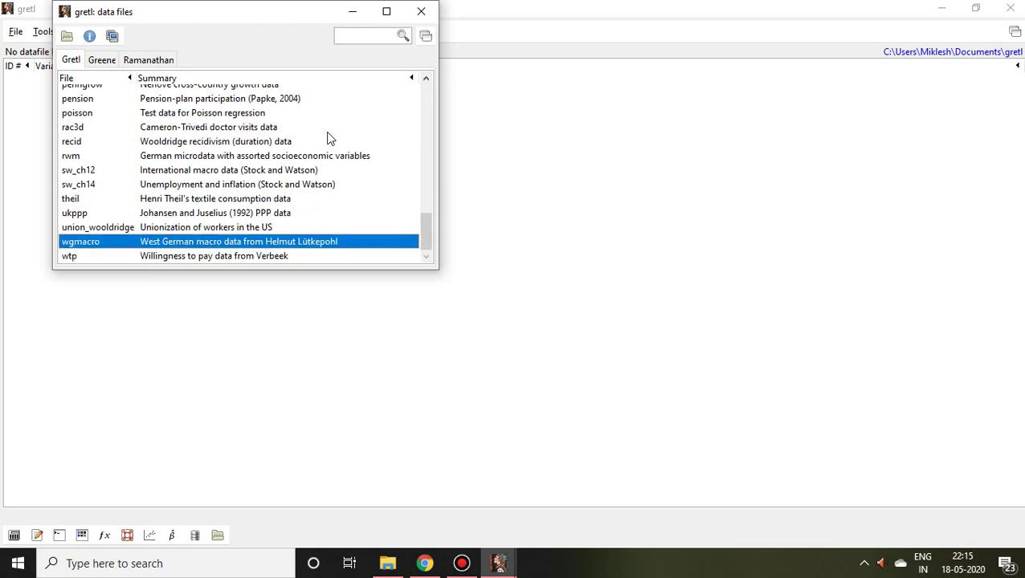
key("Home")
key("Up")
key("Up")
key("Up")
key("Up")
key("Up")
key("Up")
key("Up")
key("Up")
key("Up")
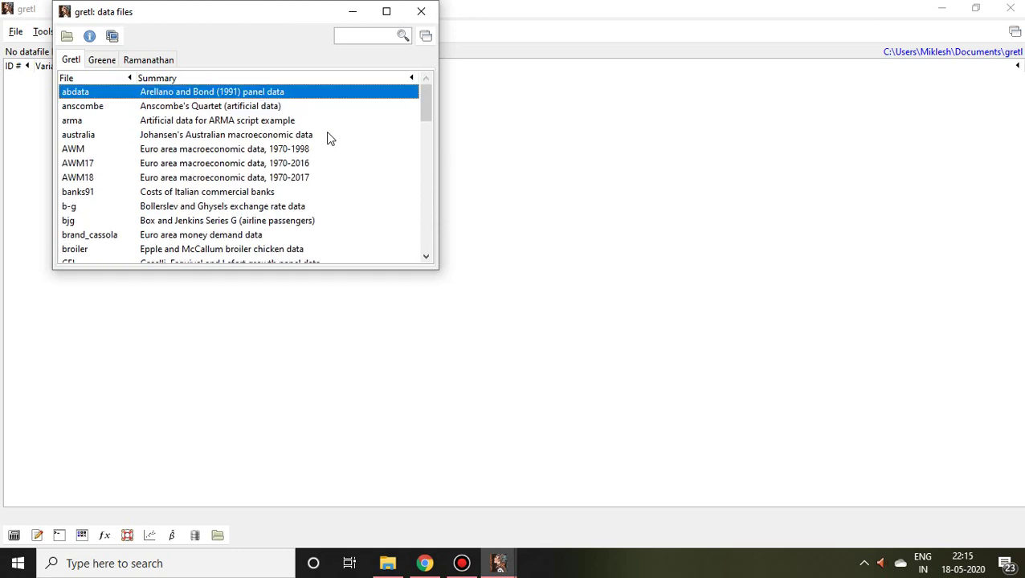
Step: Load the abdata panel dataset and step through its variables in the main window
double_click(274, 98)
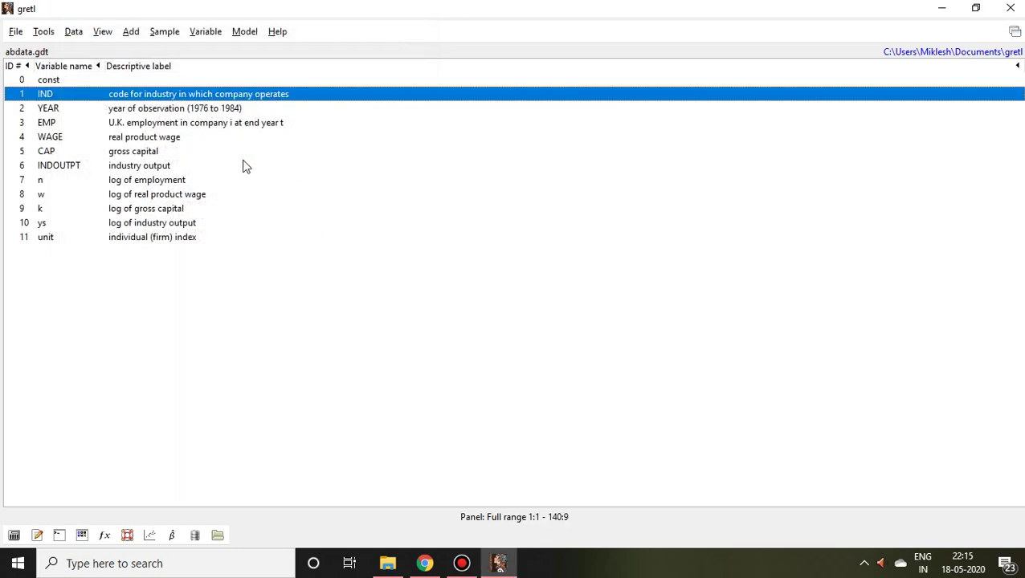
key("Down")
key("Down")
key("Down")
key("Down")
key("Down")
key("Down")
key("Down")
key("Down")
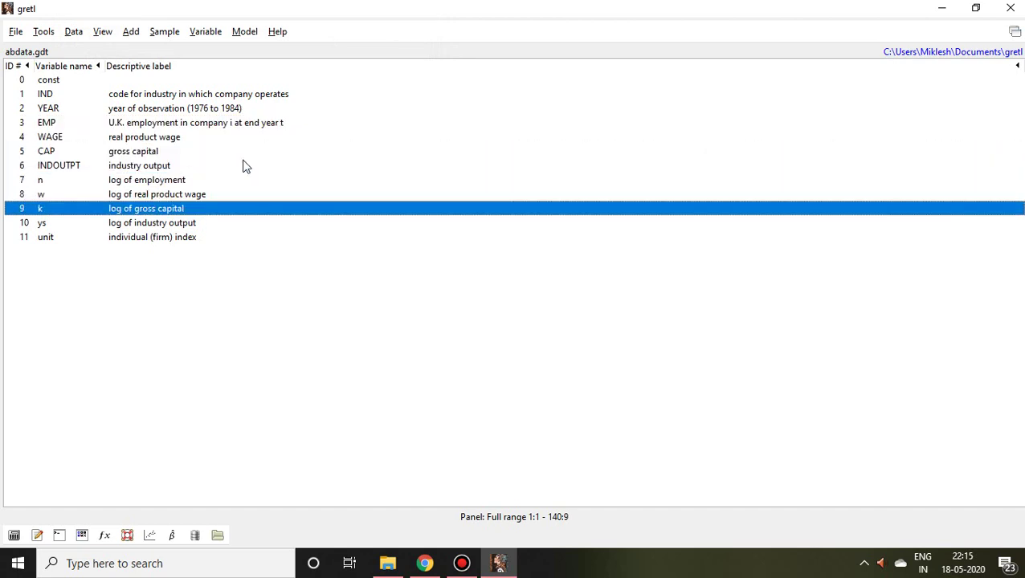
key("Down")
key("Down")
key("Up")
key("Up")
key("Up")
key("Up")
key("Up")
key("Up")
key("Up")
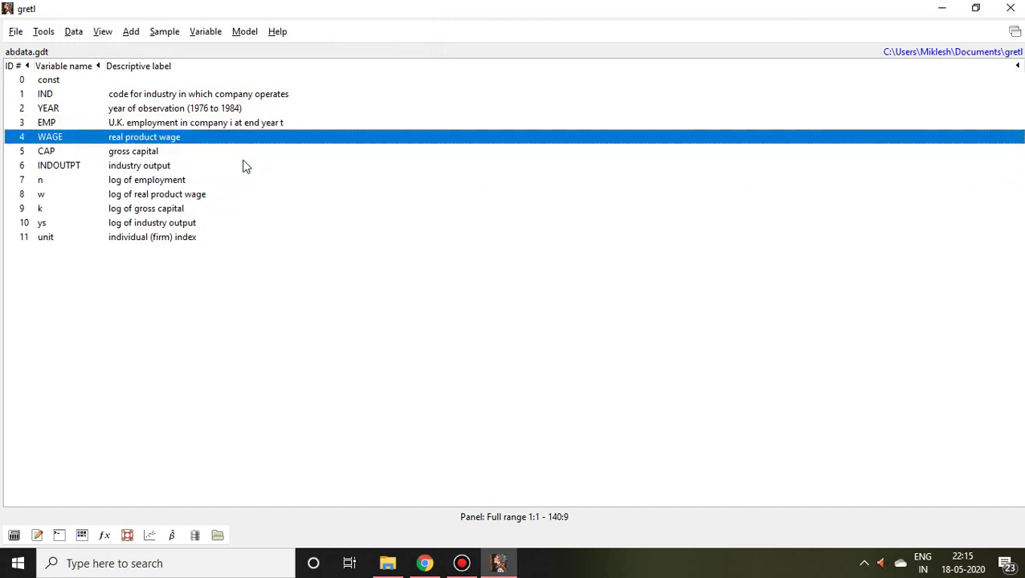
key("Up")
key("Up")
key("Up")
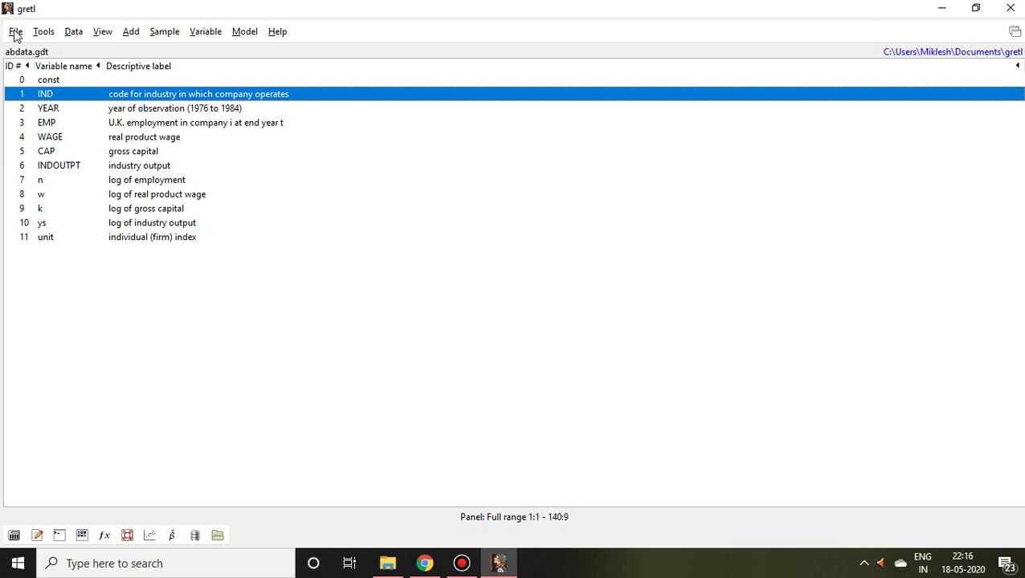
Step: Reopen the sample file browser on the Greene collection
left_click(15, 33)
mouse_move(48, 52)
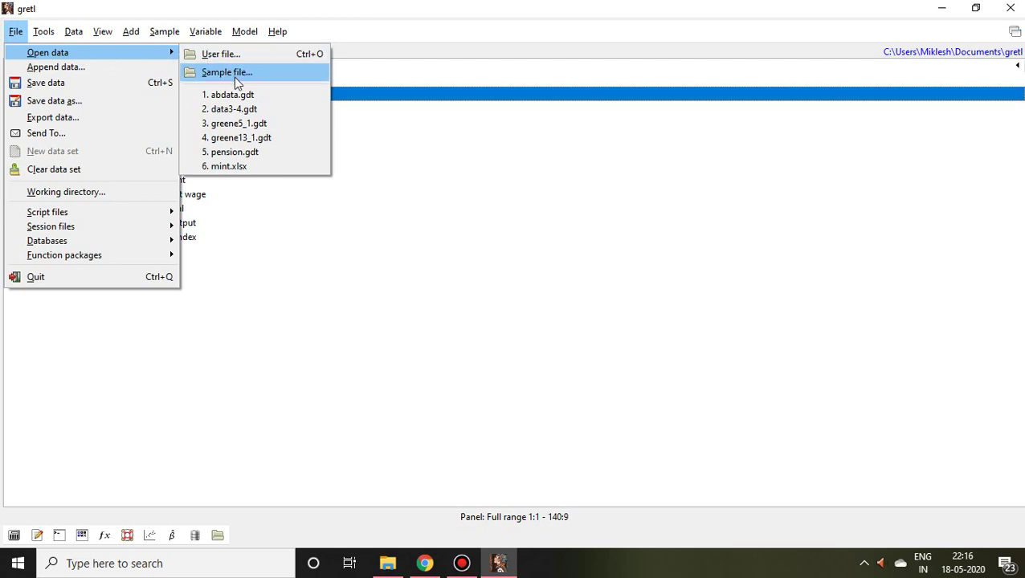
left_click(235, 78)
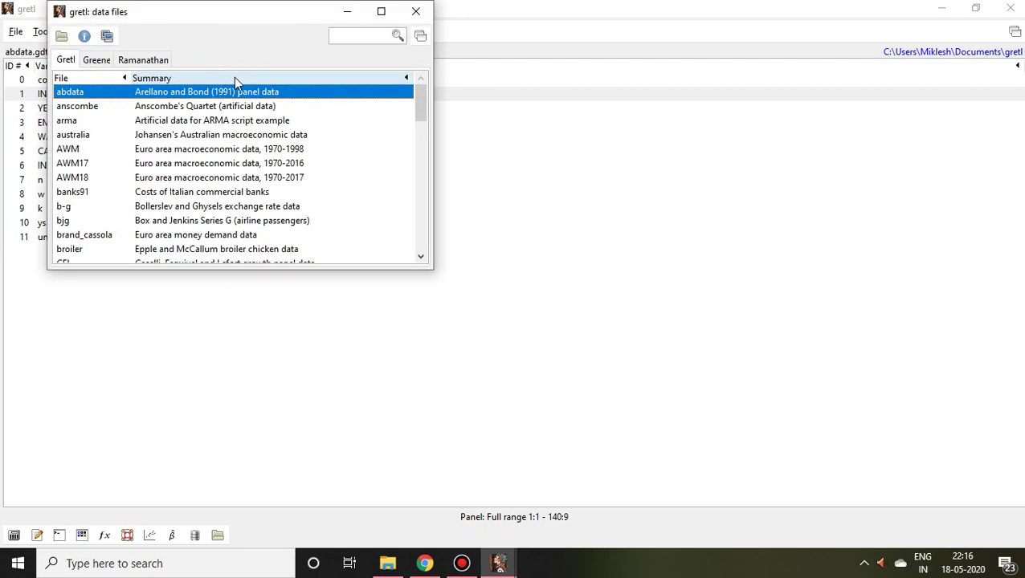
left_click(98, 61)
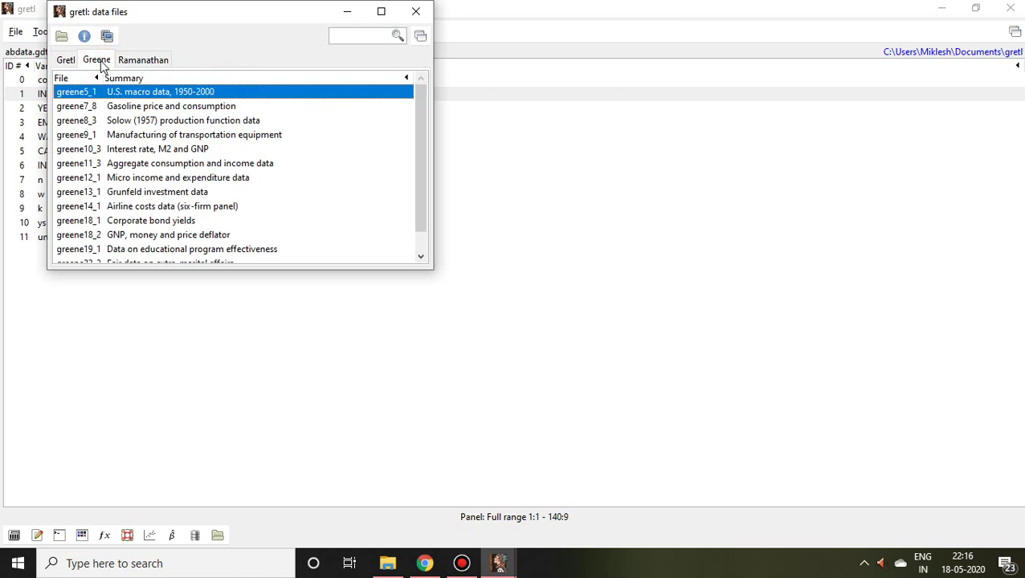
Step: Browse the Greene files to greene19_1, then return to greene5_1 and request opening it
key("Down")
key("Down")
key("Down")
key("Down")
key("Up")
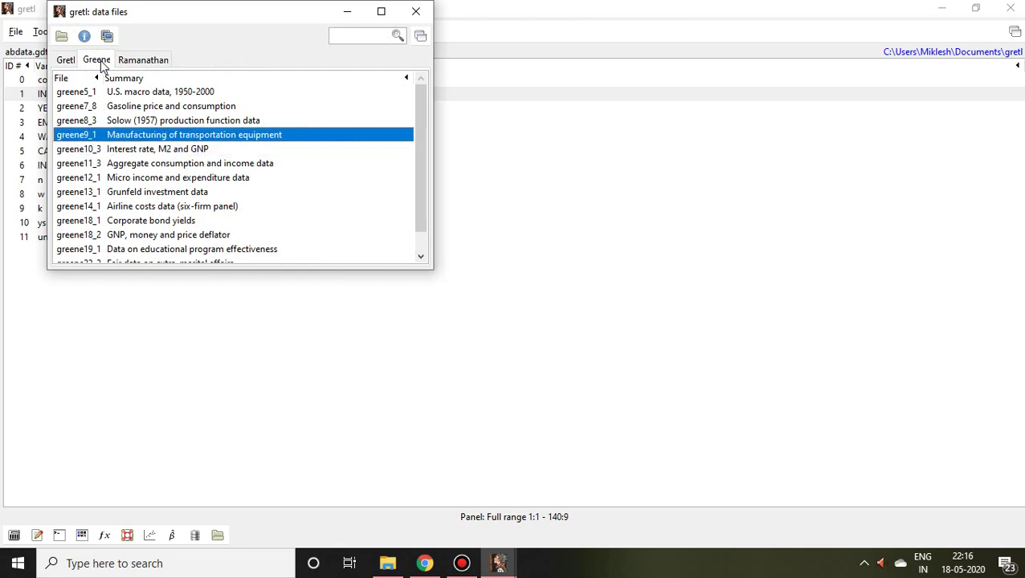
key("Up")
key("Up")
key("Up")
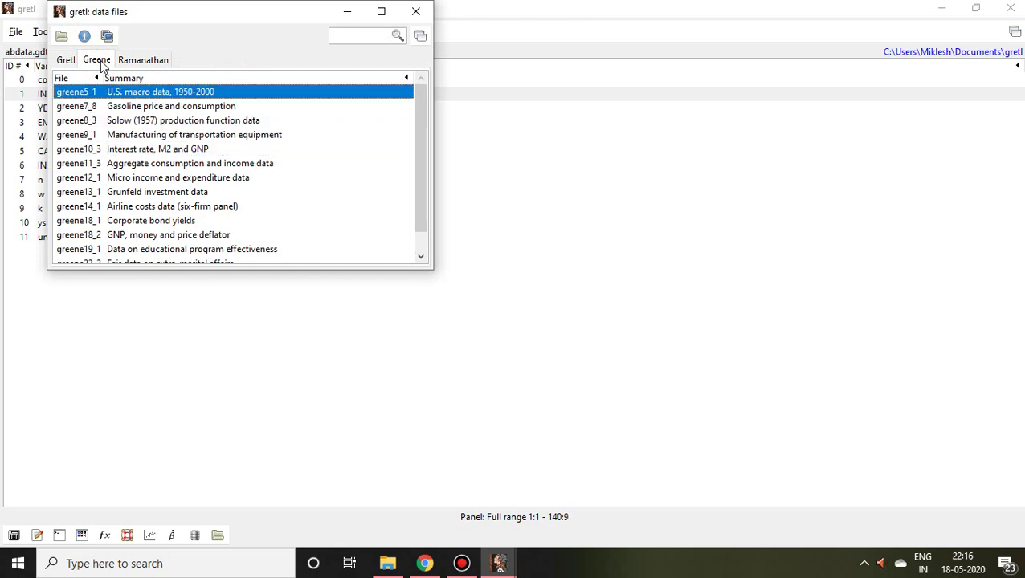
key("Down")
key("Down")
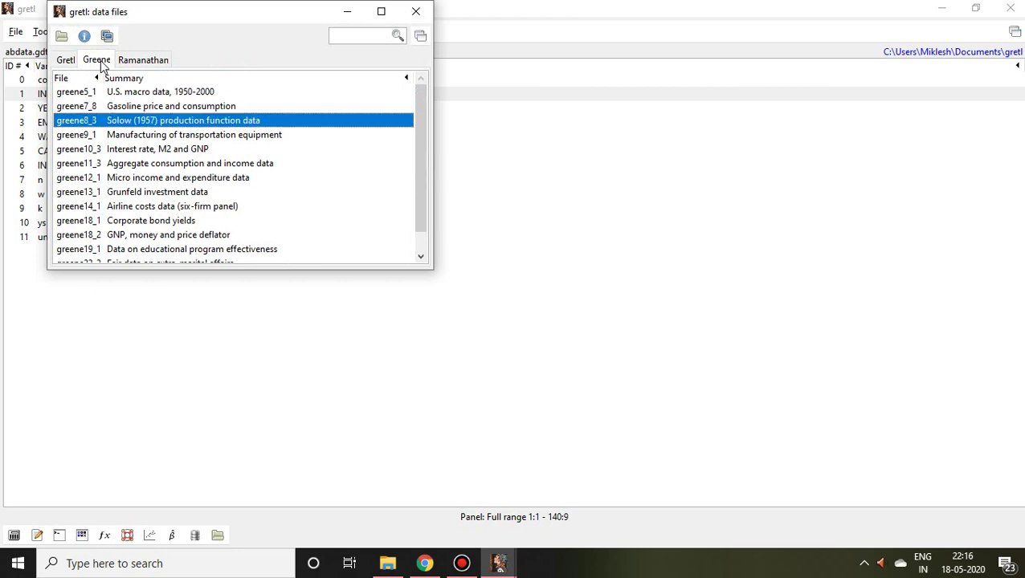
key("Down")
key("Down")
key("Down")
key("Down")
key("Down")
key("Down")
key("Down")
key("Down")
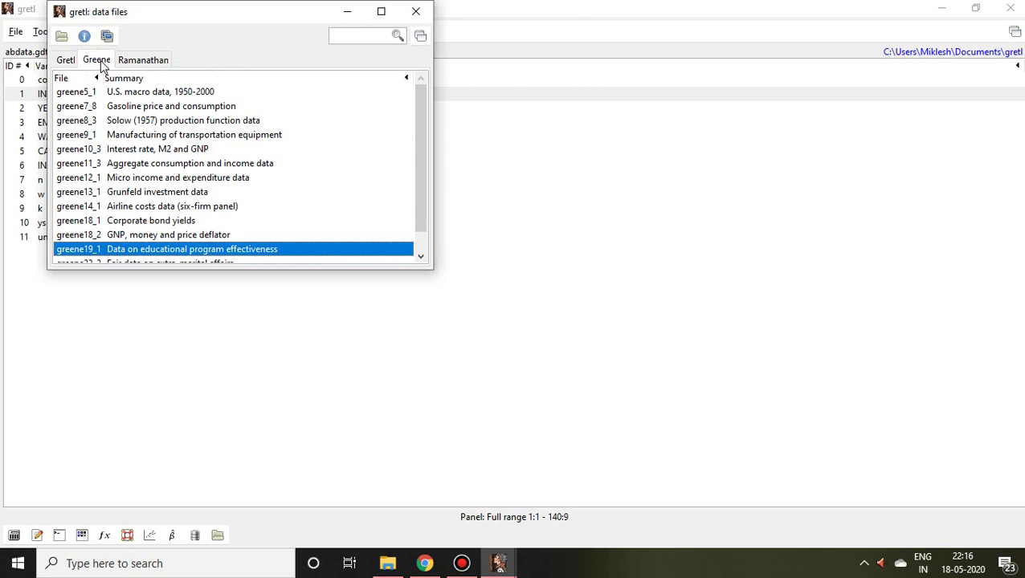
key("Down")
key("Down")
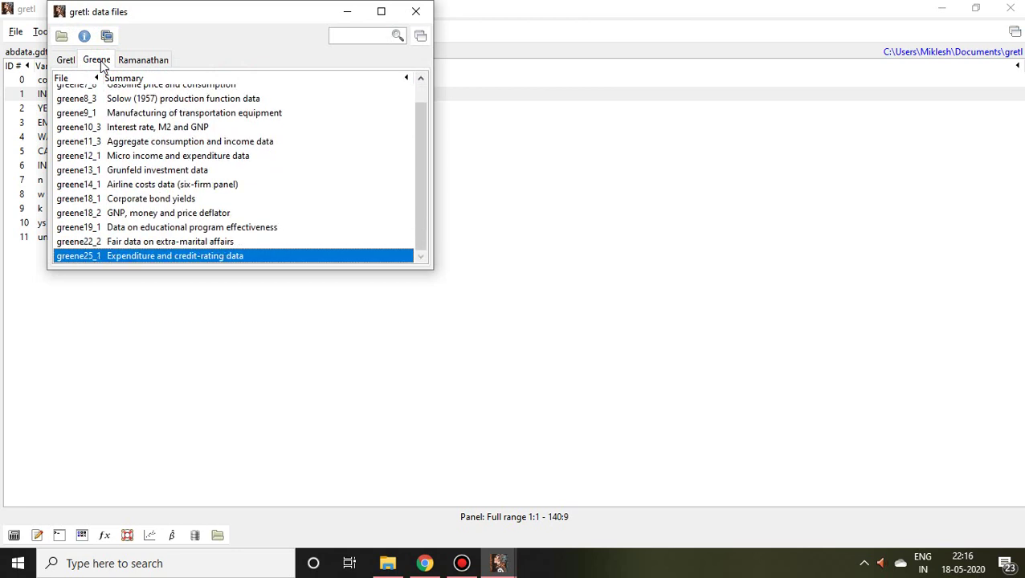
key("Up")
key("Up")
key("Up")
key("Up")
key("Home")
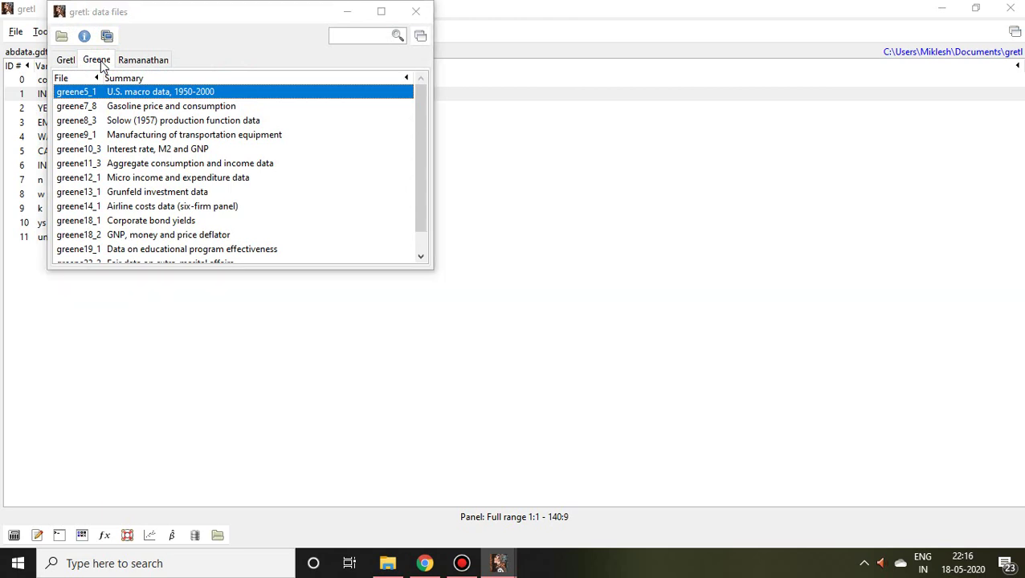
key("Return")
Step: Confirm replacing abdata with the Greene U.S. macro dataset greene5_1
left_click(240, 194)
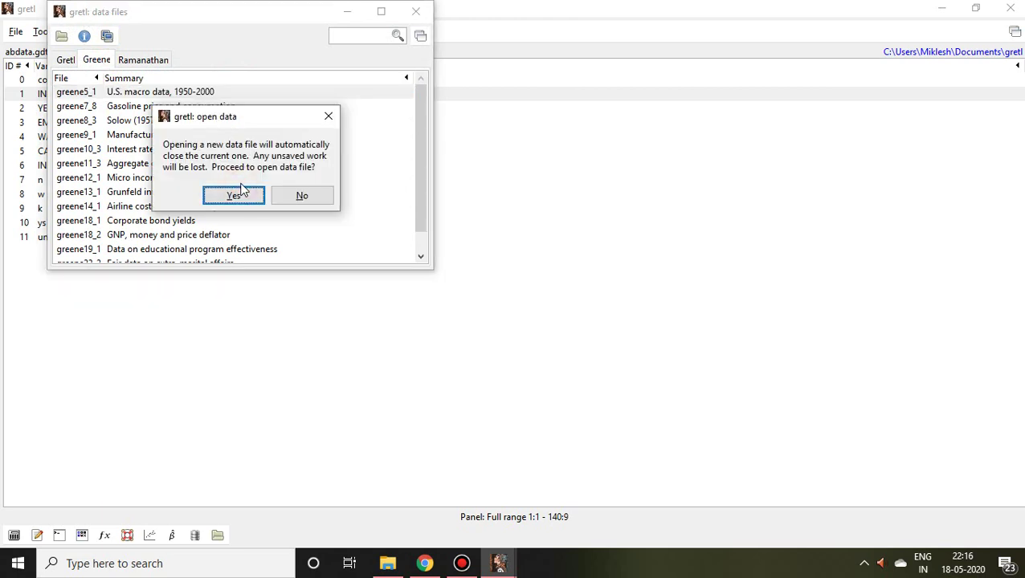
left_click(243, 201)
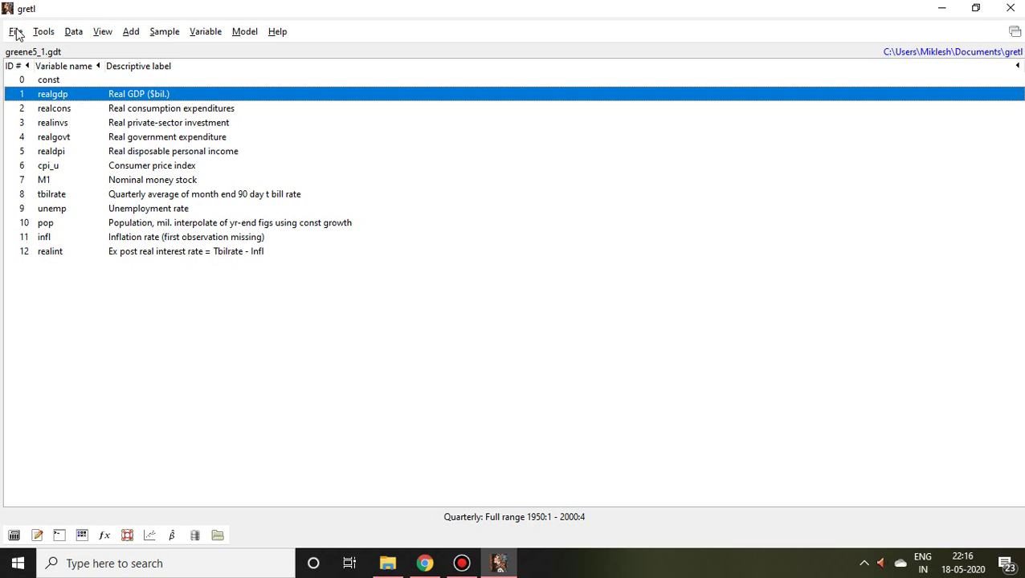
Step: Reopen the sample file browser on the Ramanathan collection
left_click(16, 33)
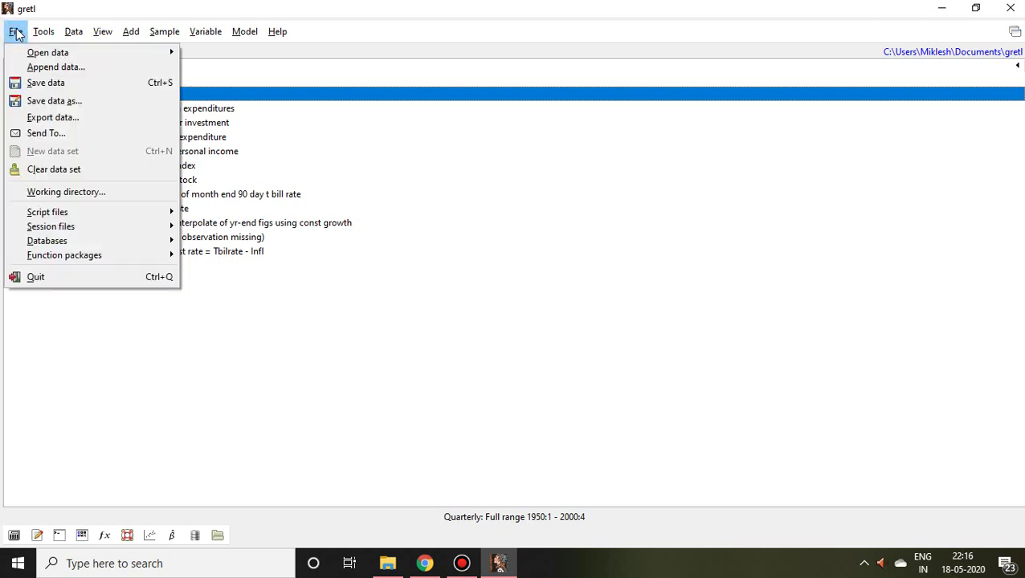
mouse_move(48, 52)
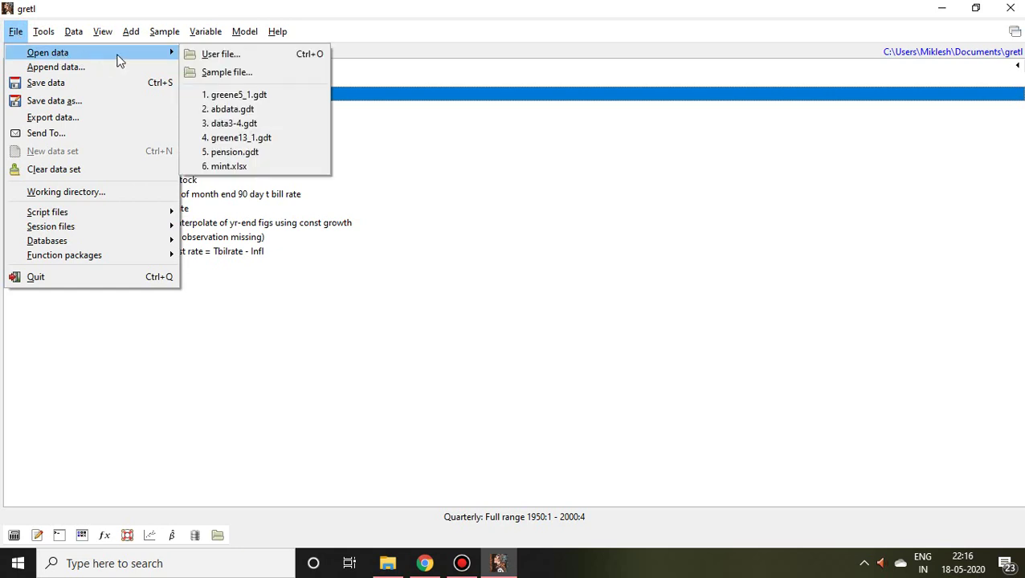
left_click(228, 74)
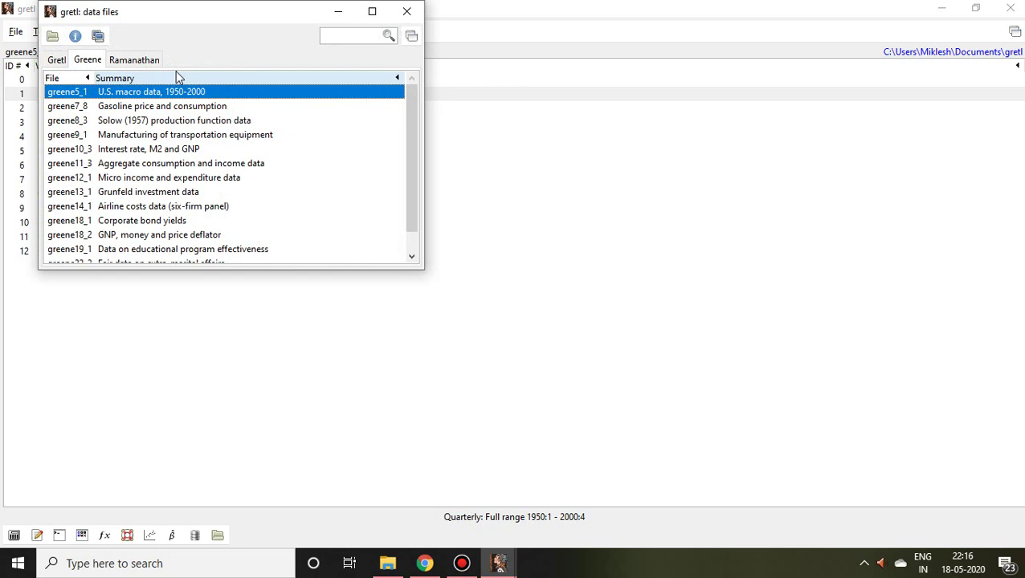
left_click(134, 61)
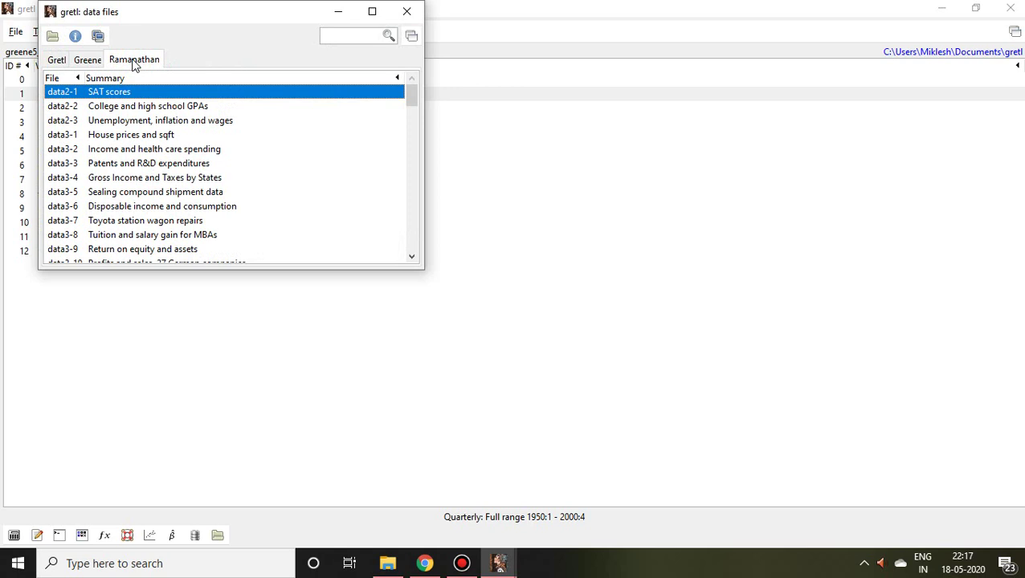
Step: Browse the Ramanathan files, settle on data2-3 and request opening it
key("Down")
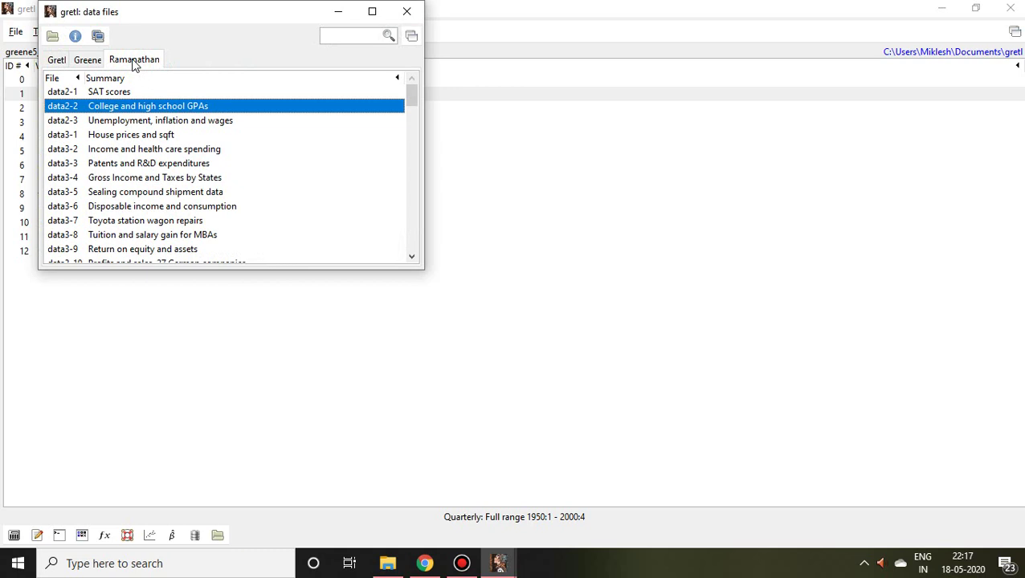
key("Down")
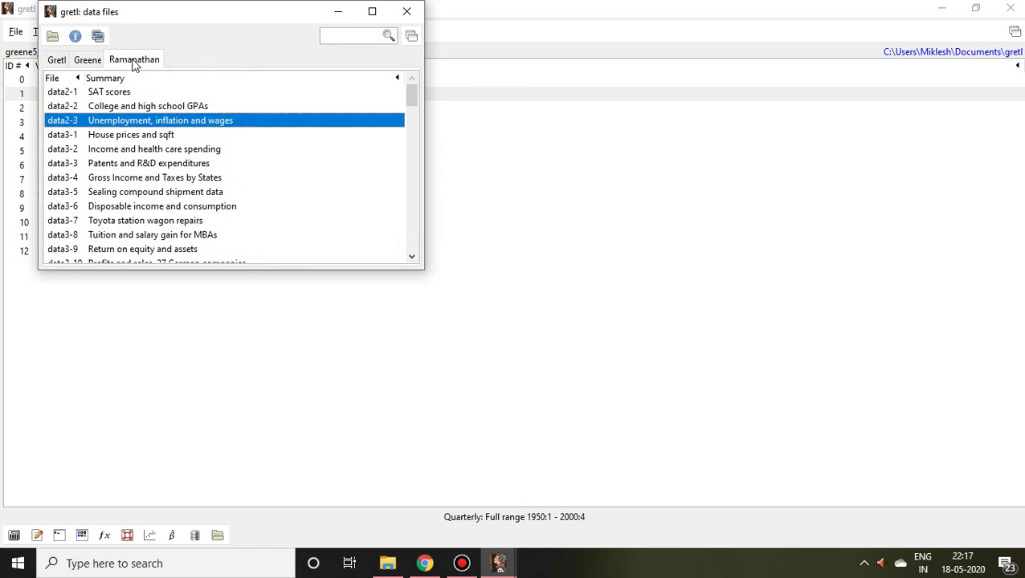
key("Down")
key("Down")
key("Down")
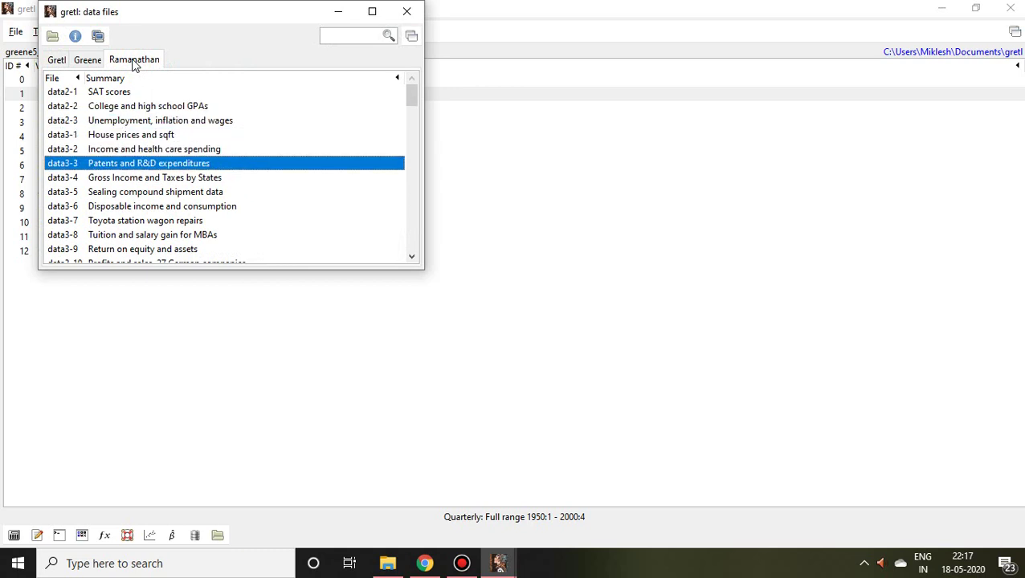
key("Down")
key("Down")
key("Down")
key("Down")
key("Down")
key("Down")
key("Down")
key("Down")
key("Down")
key("Down")
key("Down")
key("Down")
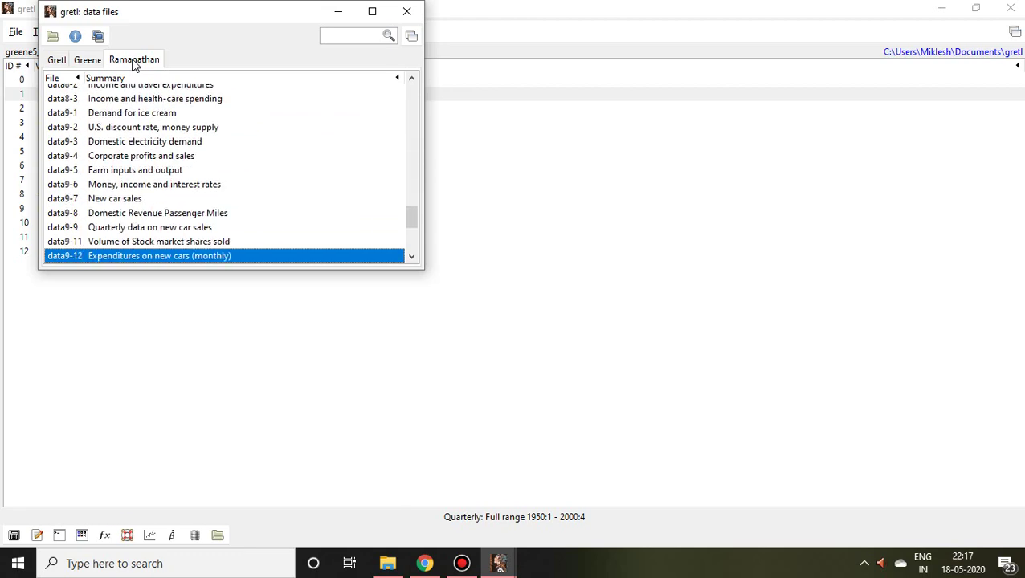
key("Down")
key("Down")
key("Down")
key("Up")
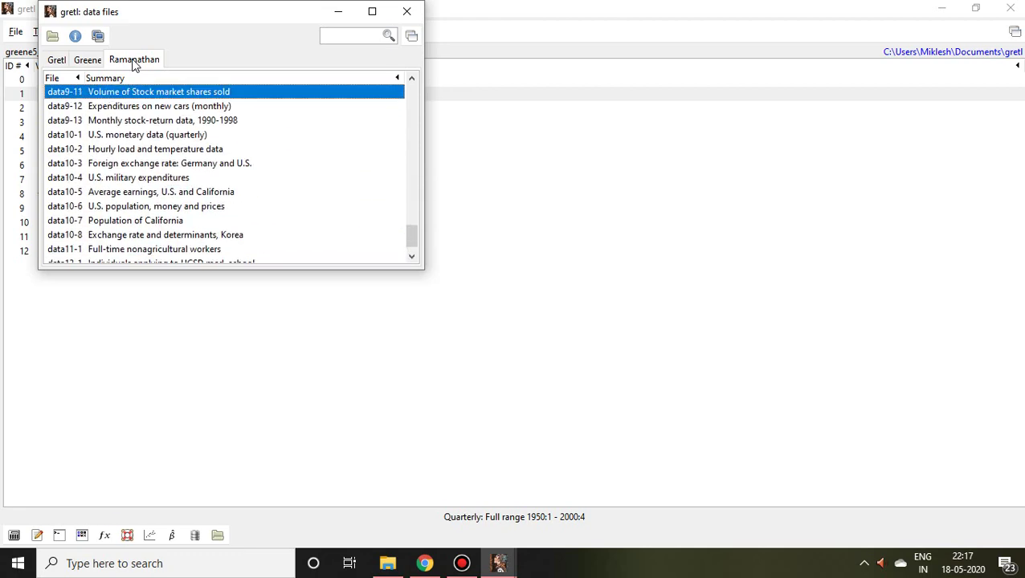
key("Up")
key("Up")
key("Up")
key("Up")
key("Up")
key("Up")
key("Up")
key("Up")
key("Up")
key("Up")
key("Up")
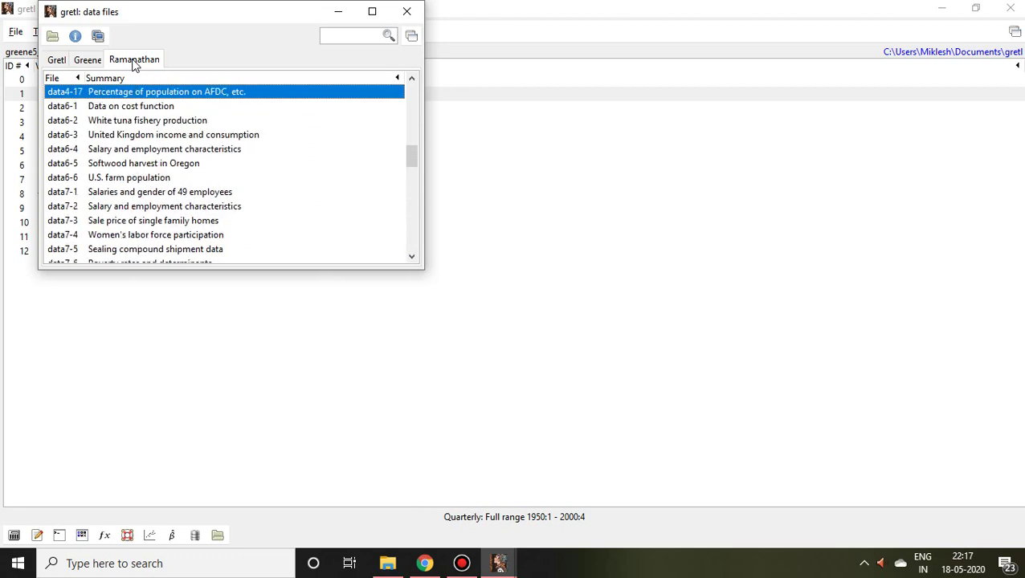
key("Up")
key("Up")
key("Up")
key("Up")
key("Up")
key("Up")
key("Up")
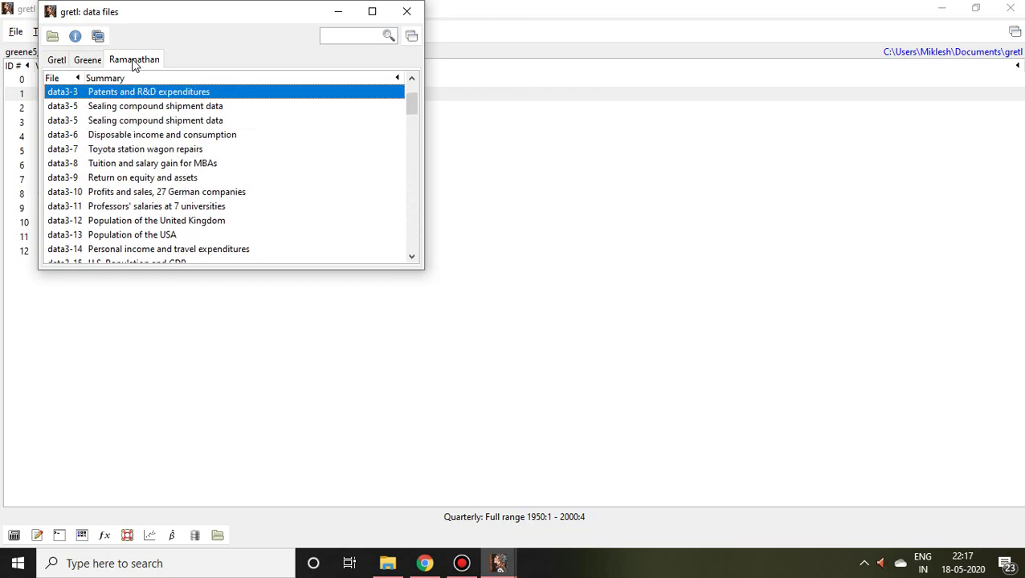
key("Up")
key("Up")
key("Up")
key("Down")
key("Down")
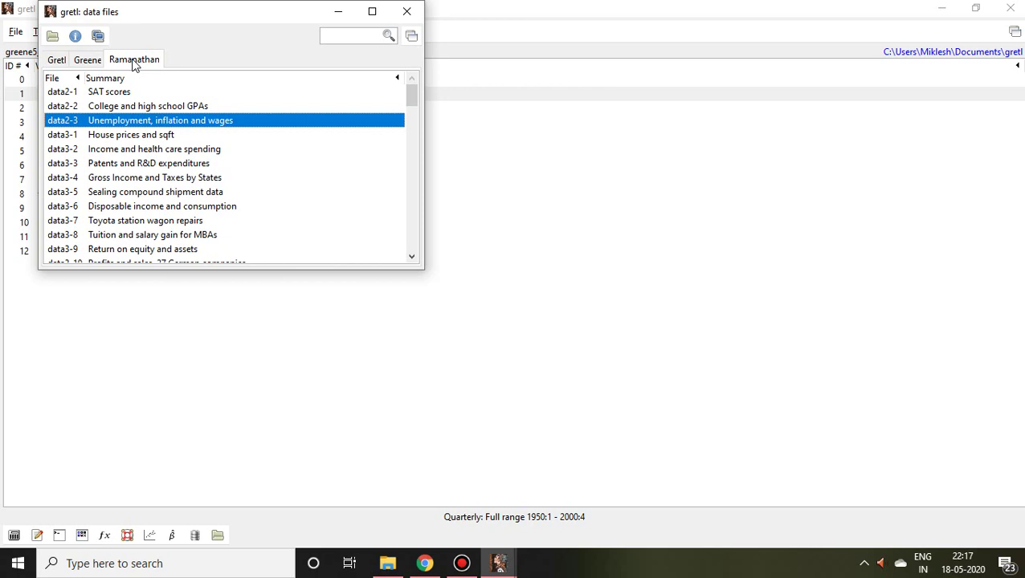
key("Return")
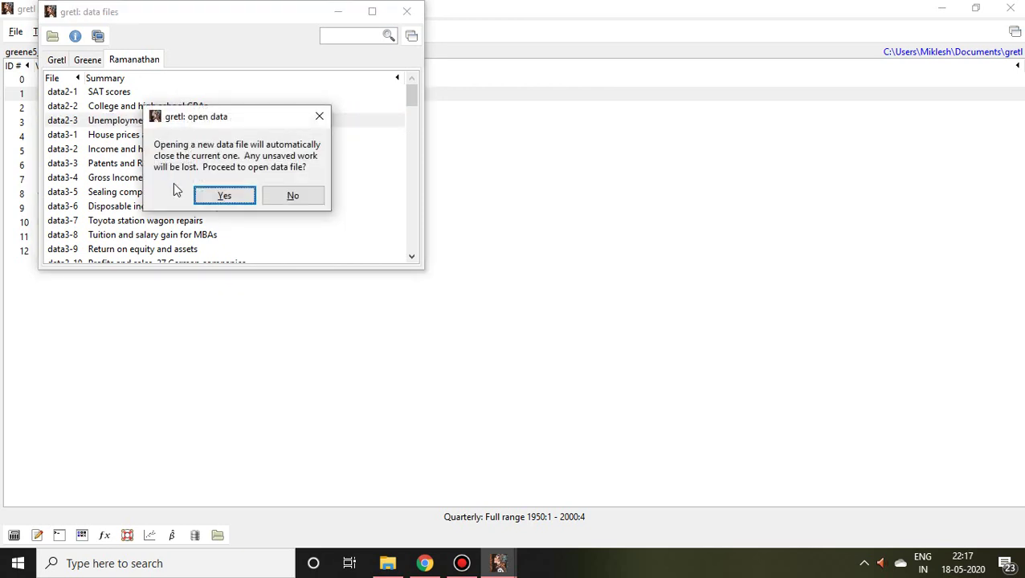
Step: Confirm replacing greene5_1 with data2-3 and step down to the unemp and cpi variables
left_click(227, 199)
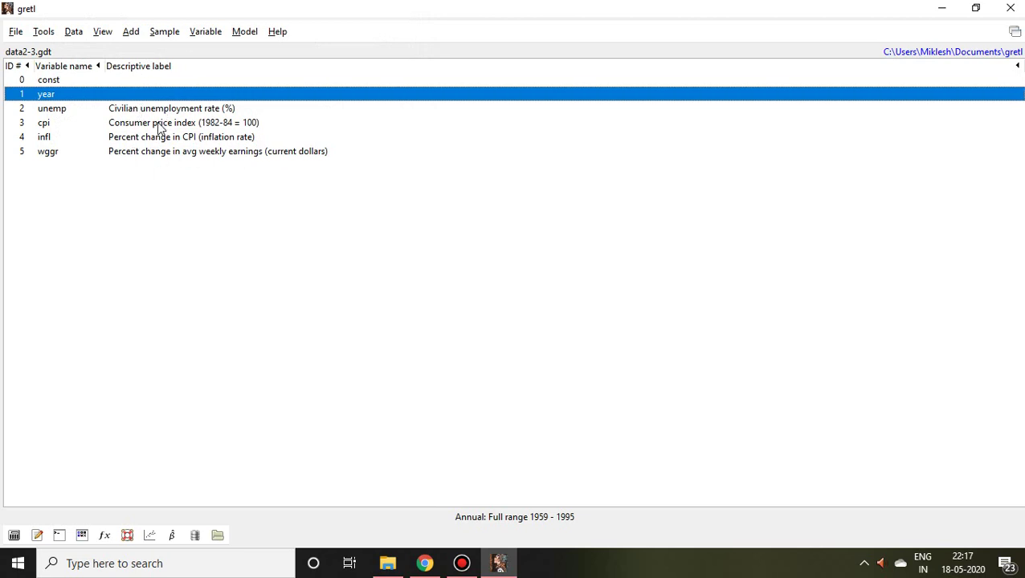
key("Down")
key("Down")
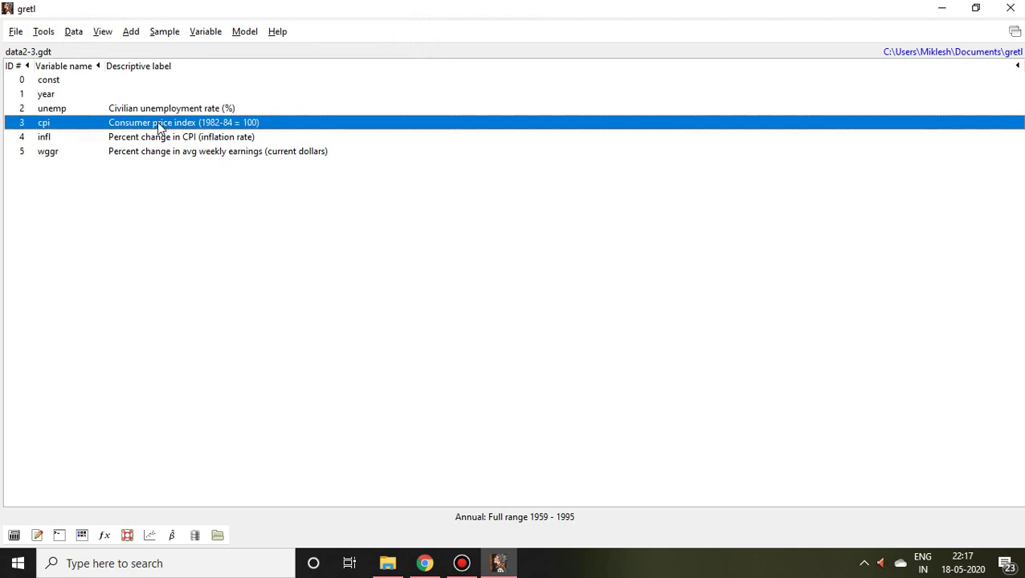
key("Down")
key("Down")
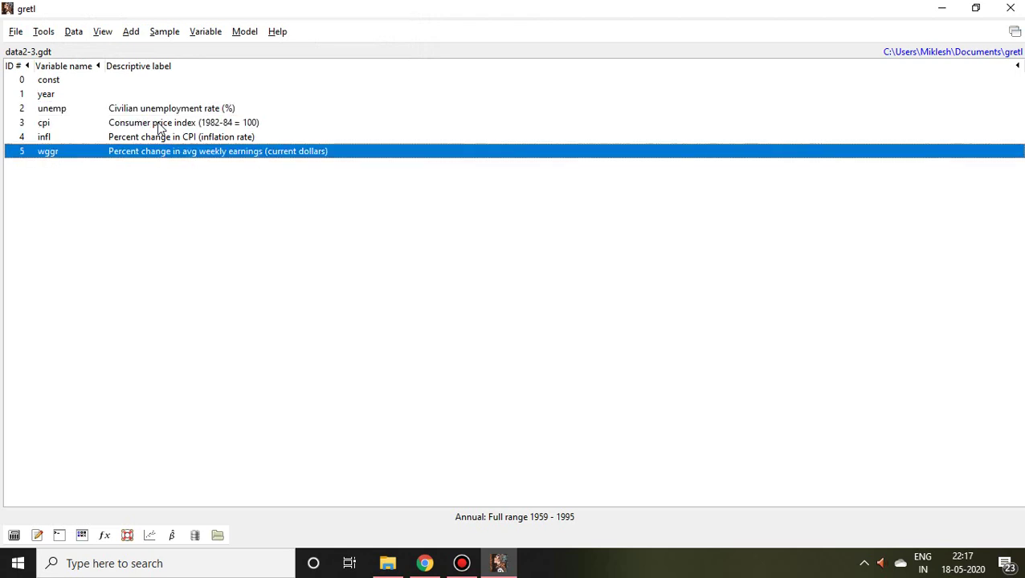